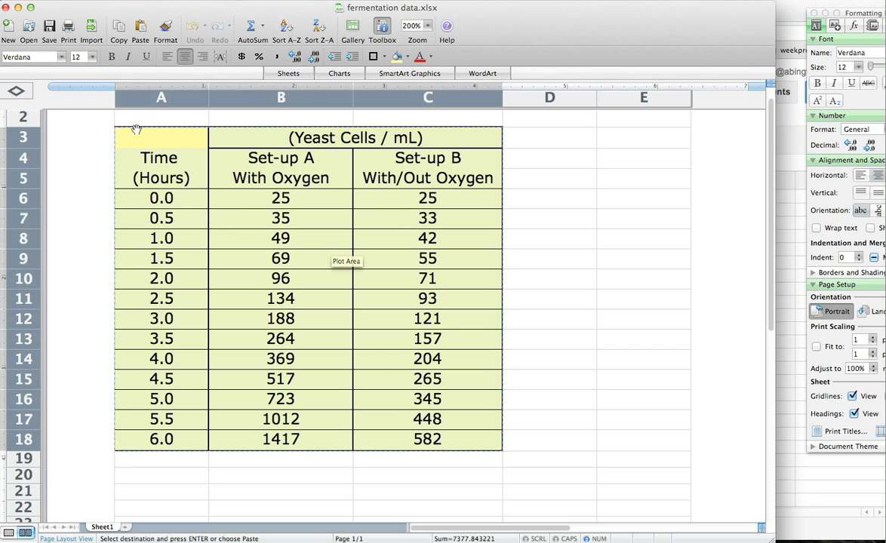
Copy the yeast table A3:C18 from fermentation data.xlsx and paste it into the untitled Google spreadsheet starting at cell B3
left_click_drag(136, 130, 476, 447)
key("super+c")
left_click(793, 484)
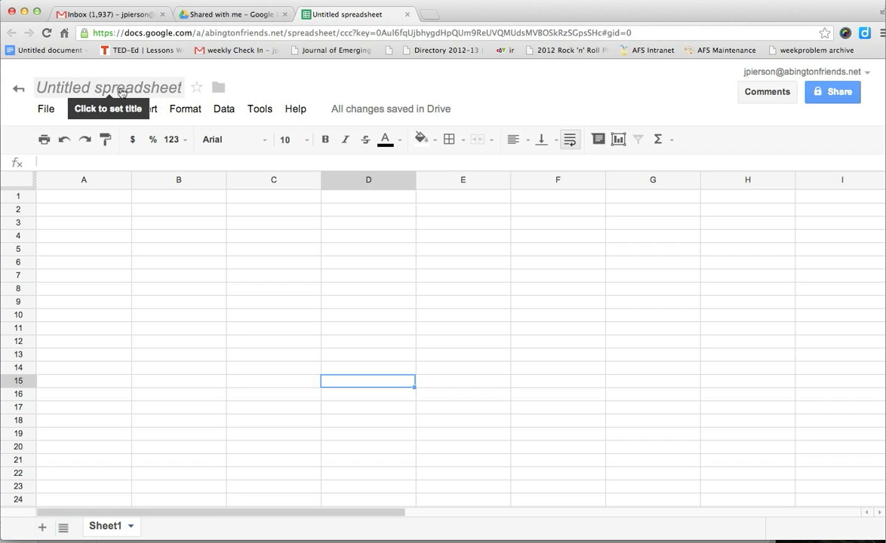
left_click(172, 224)
key("super+v")
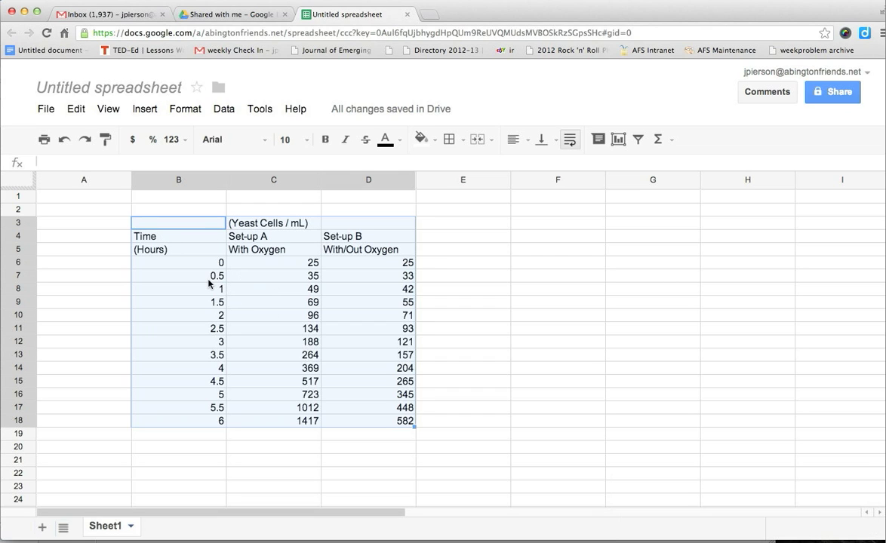
Start a chart from the range B4:D18 and set its type to a straight-segment line chart
left_click(173, 273)
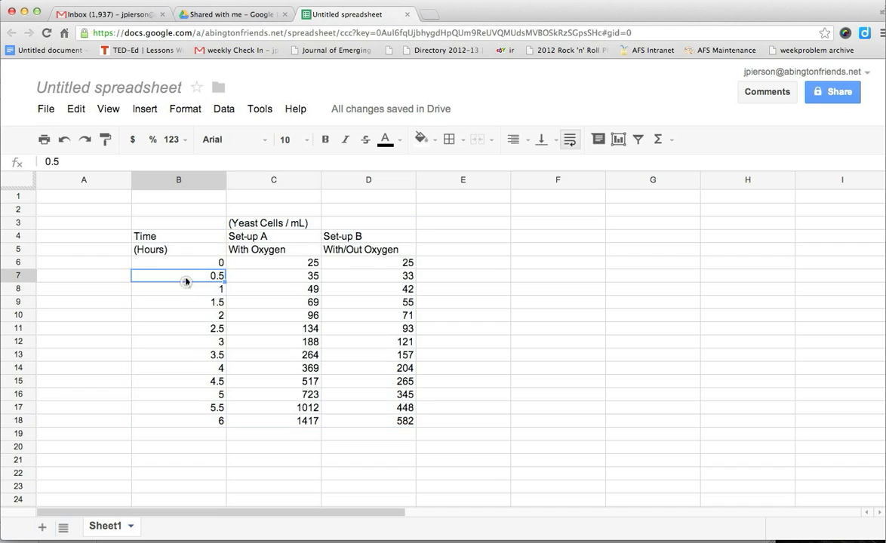
left_click(157, 238)
left_click_drag(157, 237, 405, 427)
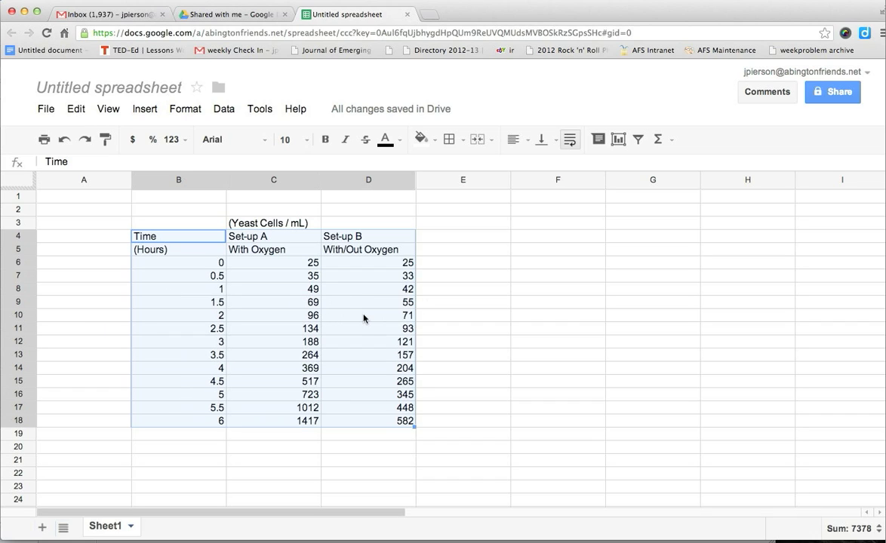
left_click(618, 139)
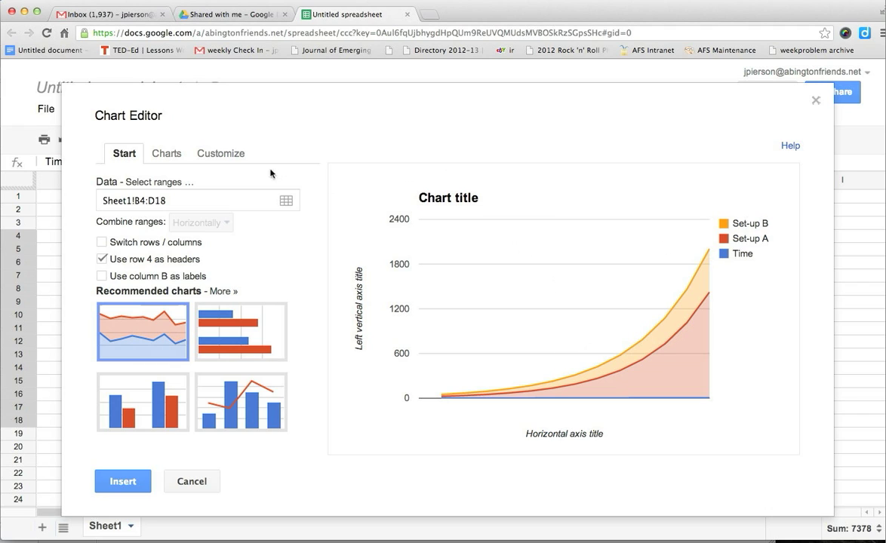
left_click(163, 154)
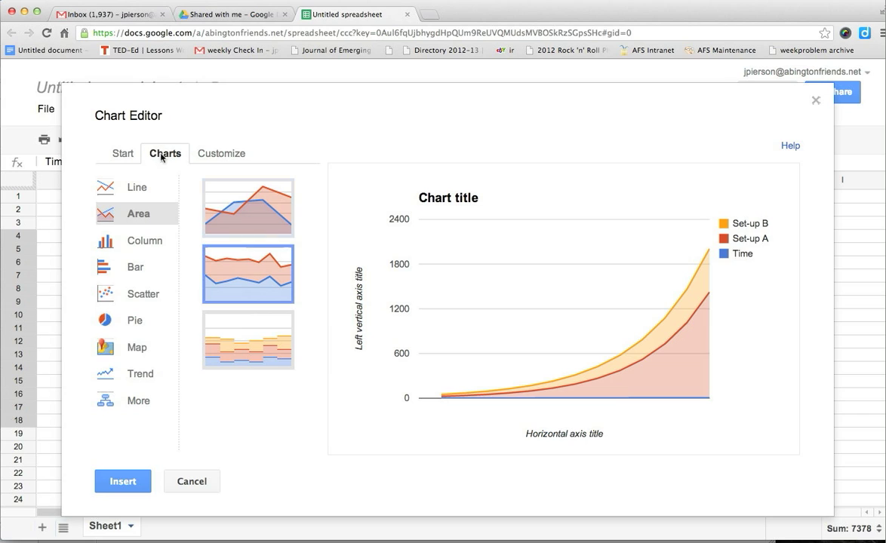
left_click(127, 178)
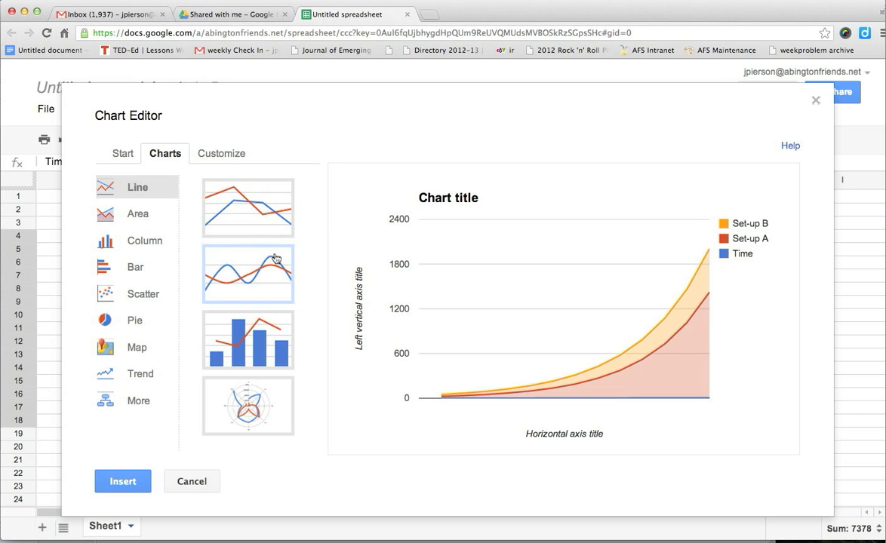
left_click(254, 211)
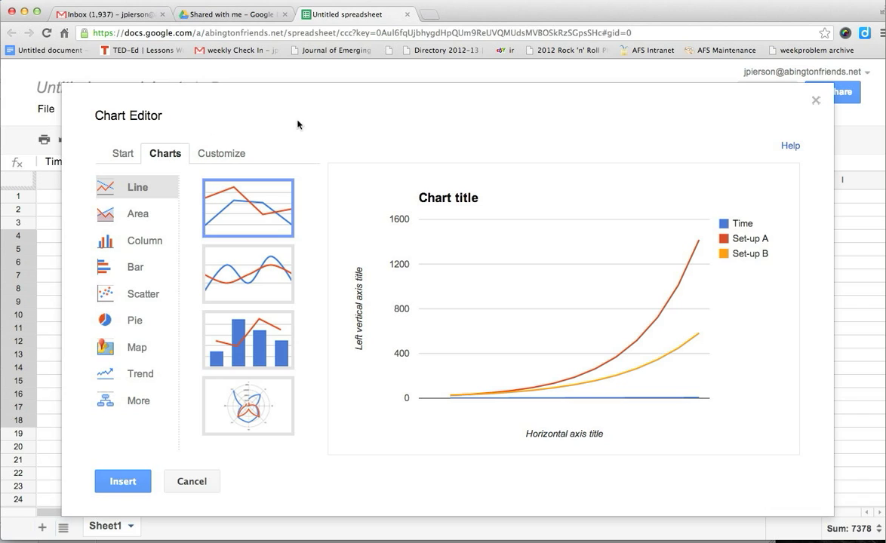
Stop using row 4 as headers and use column B as labels for the chart data
left_click(121, 151)
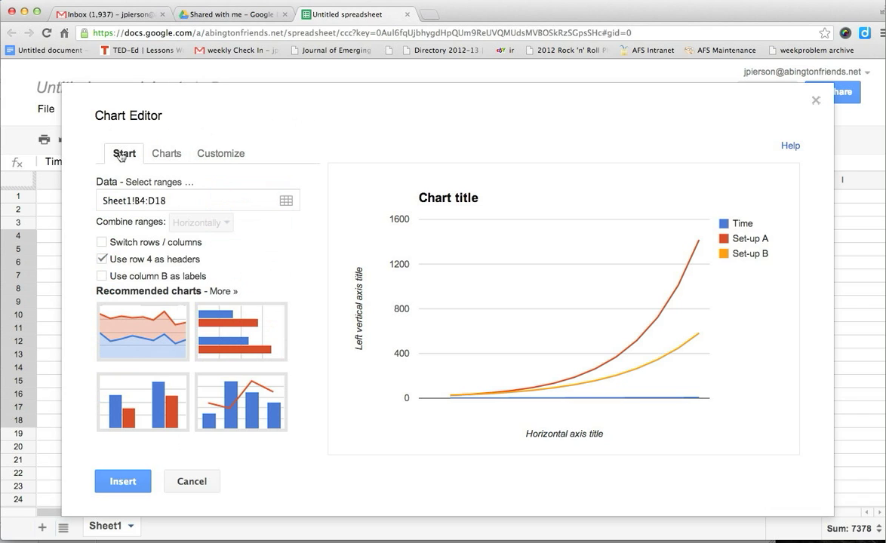
left_click(100, 259)
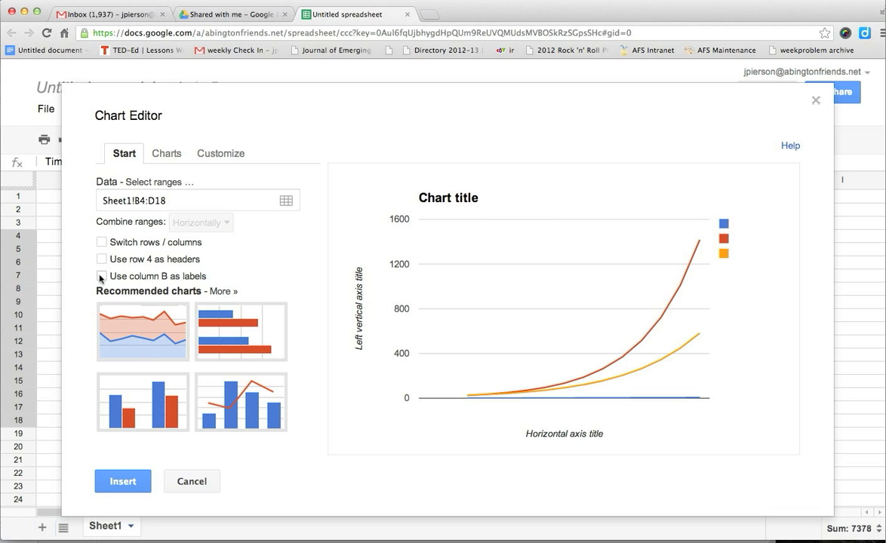
left_click(101, 276)
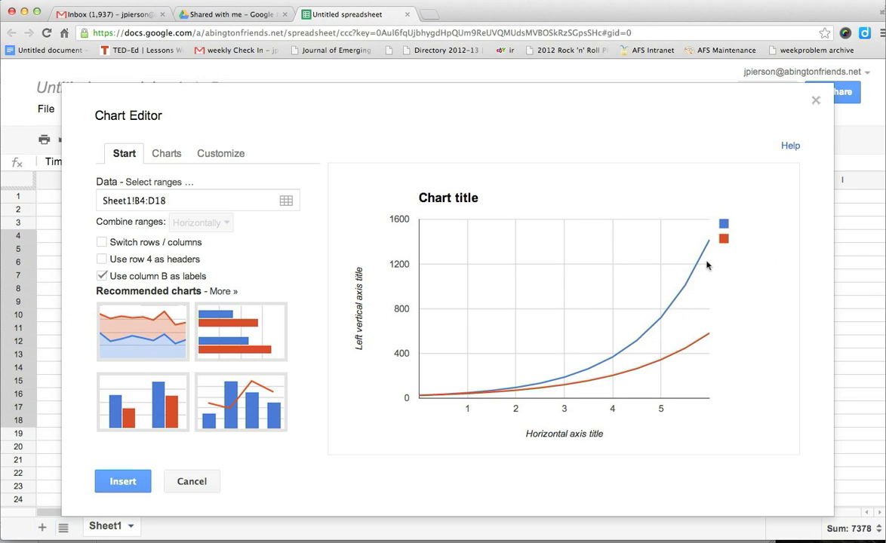
mouse_move(709, 241)
Set the chart title to "The Effect of oxygen on Yeast"
left_click(218, 154)
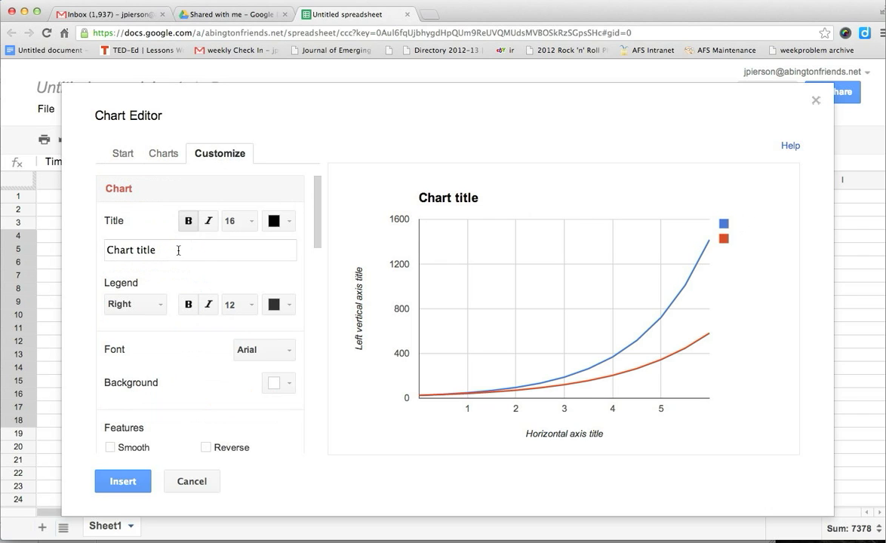
left_click_drag(179, 250, 108, 250)
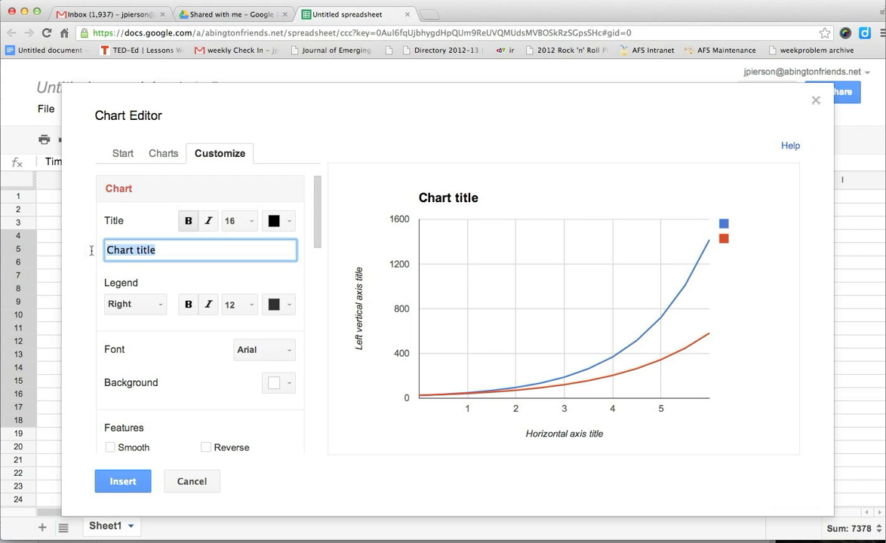
type("The Ef")
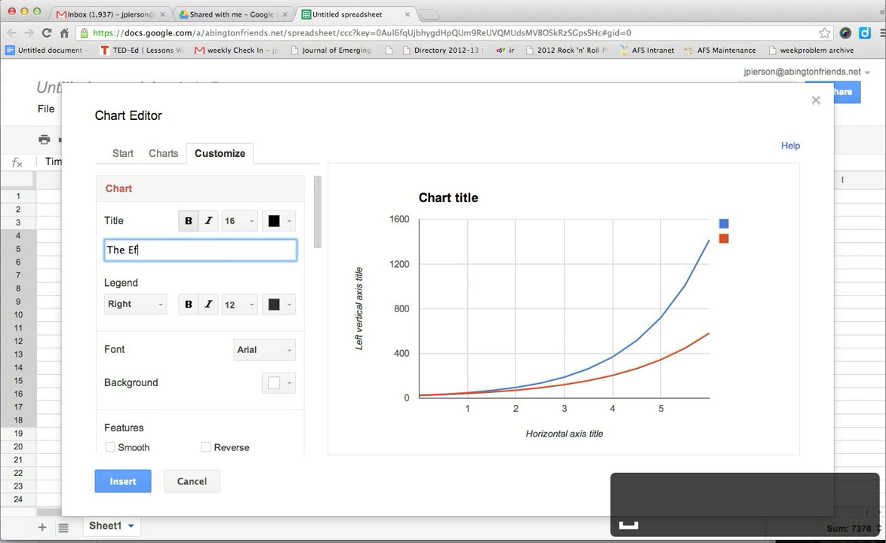
type("fect of oxyg")
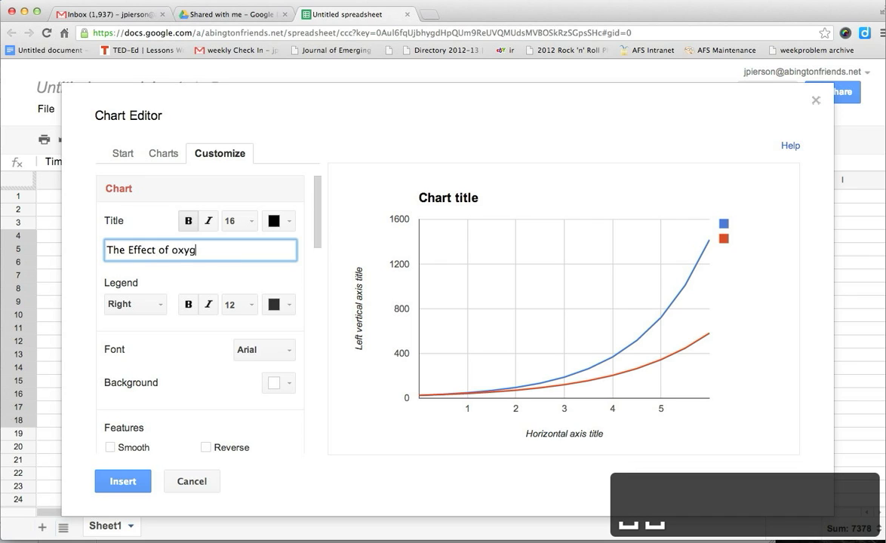
type("en on Yeat")
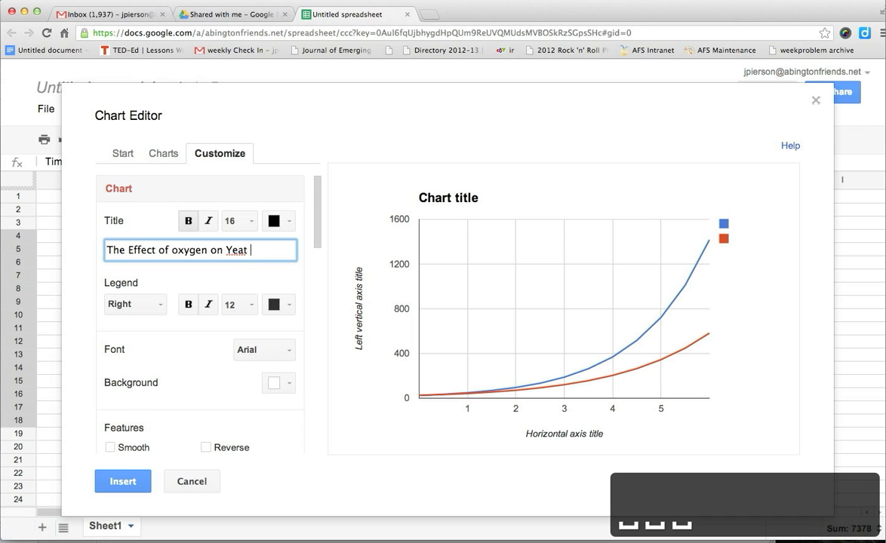
key("BackSpace")
key("BackSpace")
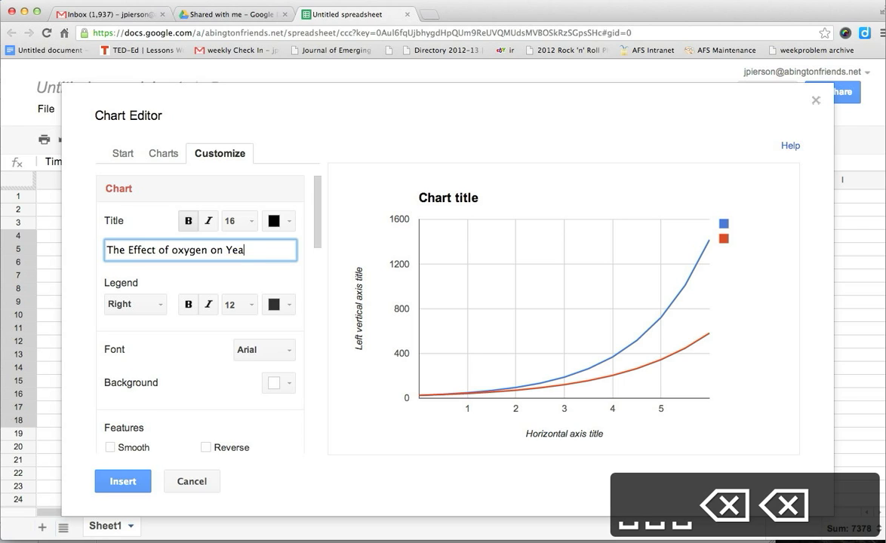
type("st")
key("Return")
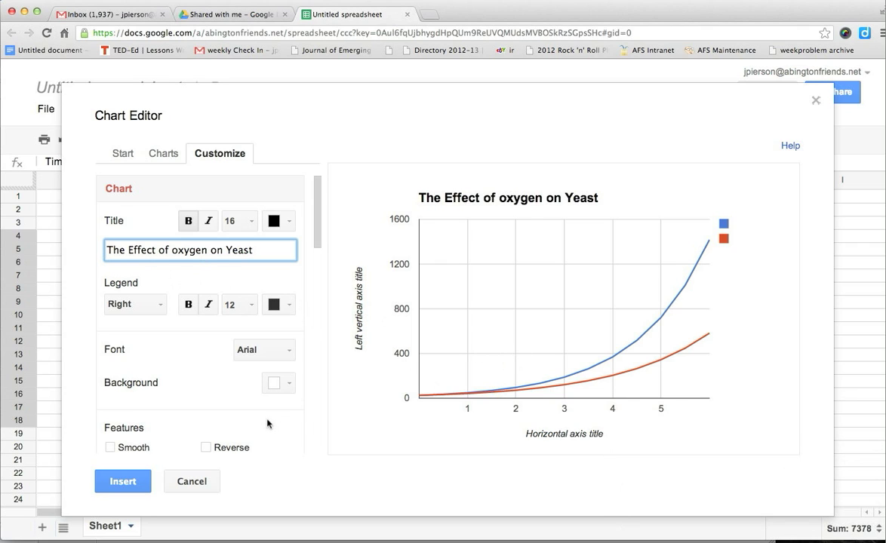
Set the horizontal axis title to "Time (hours)"
scroll(268, 423, "down", 5)
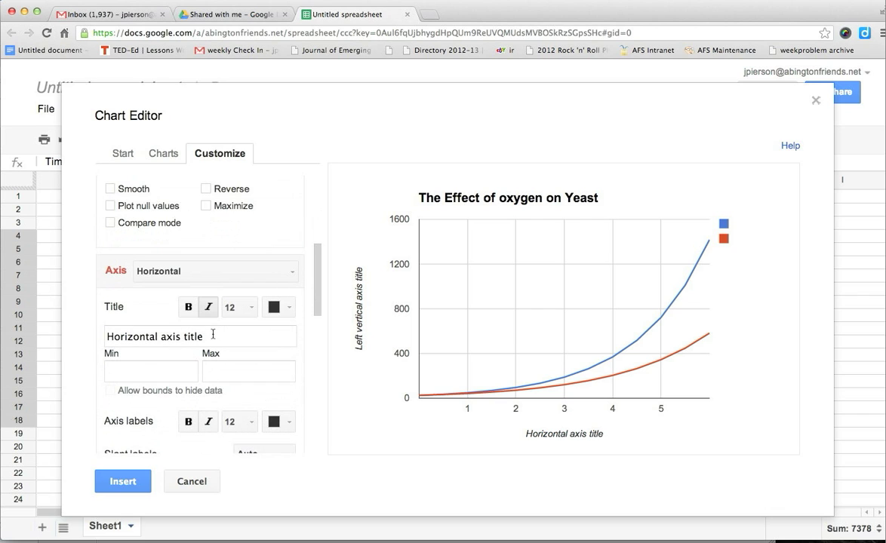
left_click_drag(215, 336, 113, 336)
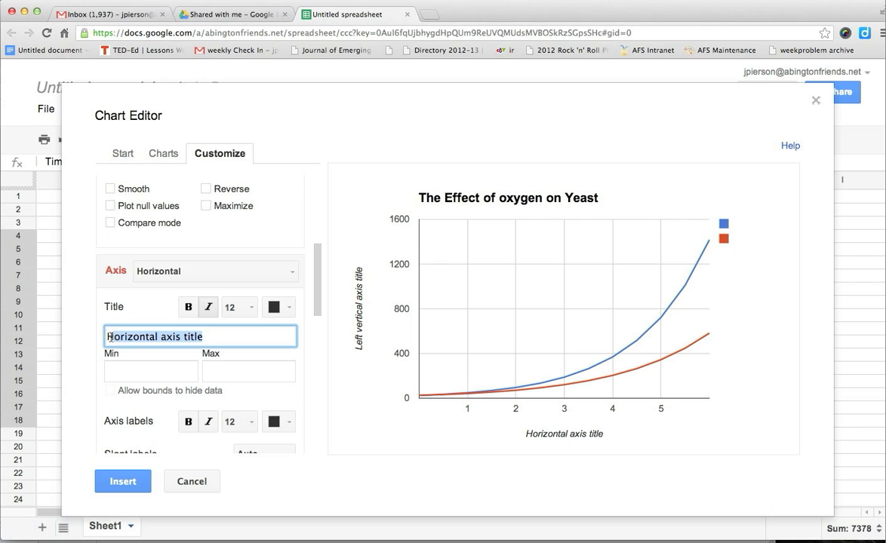
type("HTime")
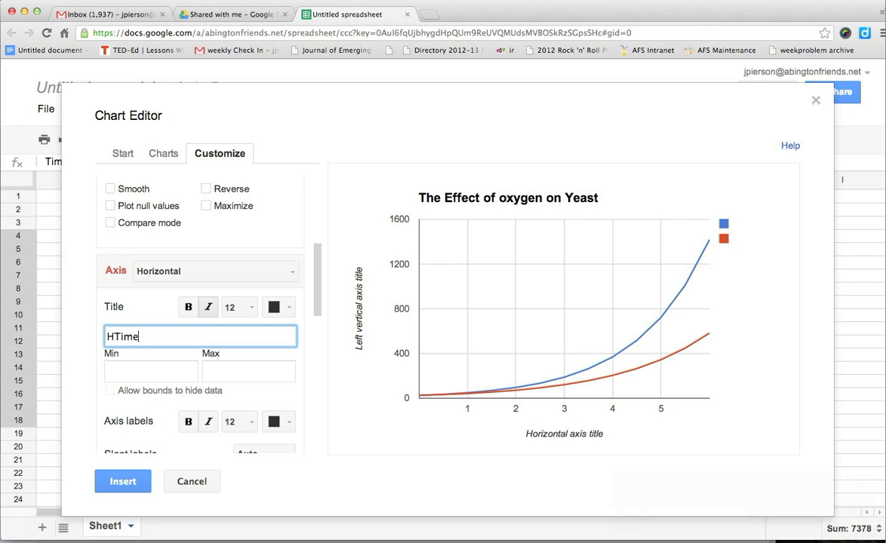
key("BackSpace")
key("BackSpace")
key("BackSpace")
key("BackSpace")
key("BackSpace")
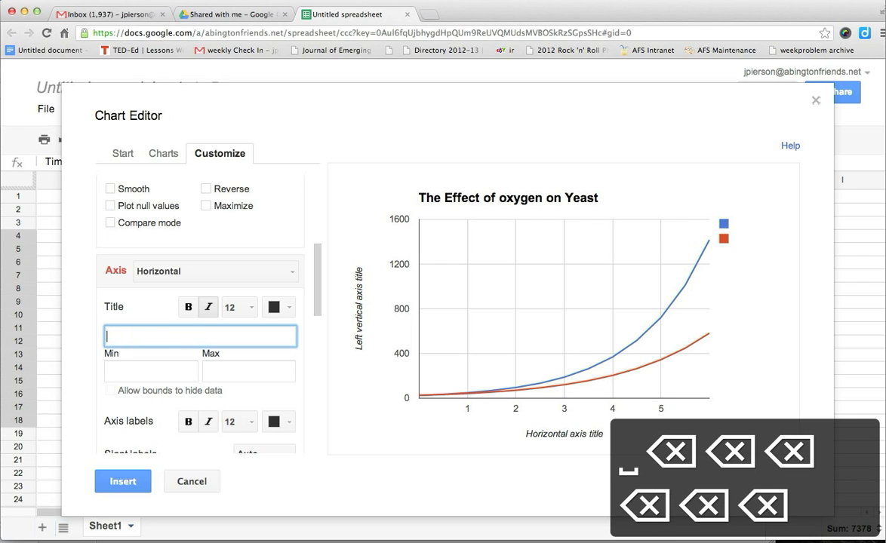
type("Time (h")
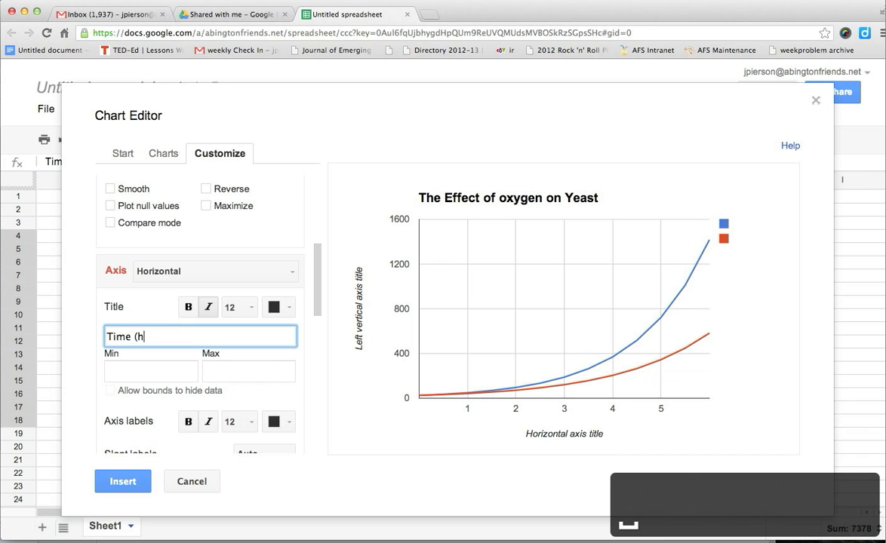
type("ours")
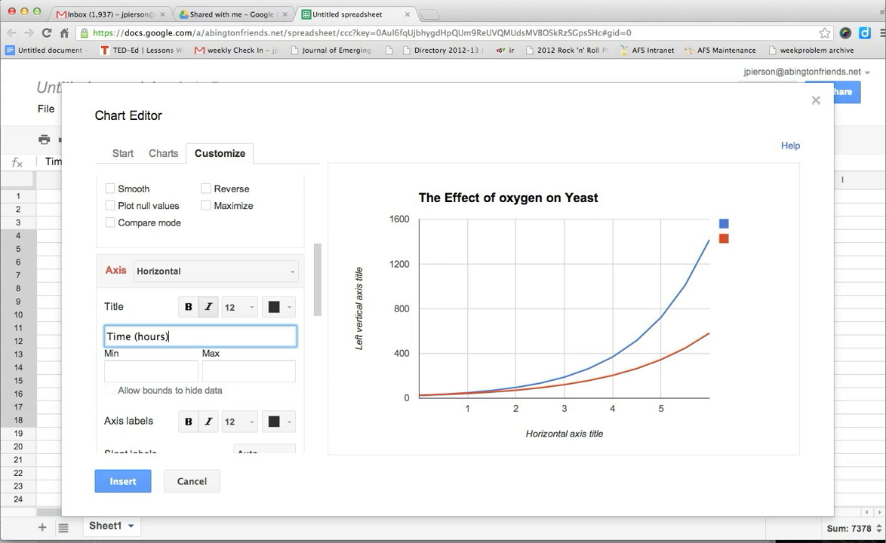
type(")")
key("Return")
left_click(153, 361)
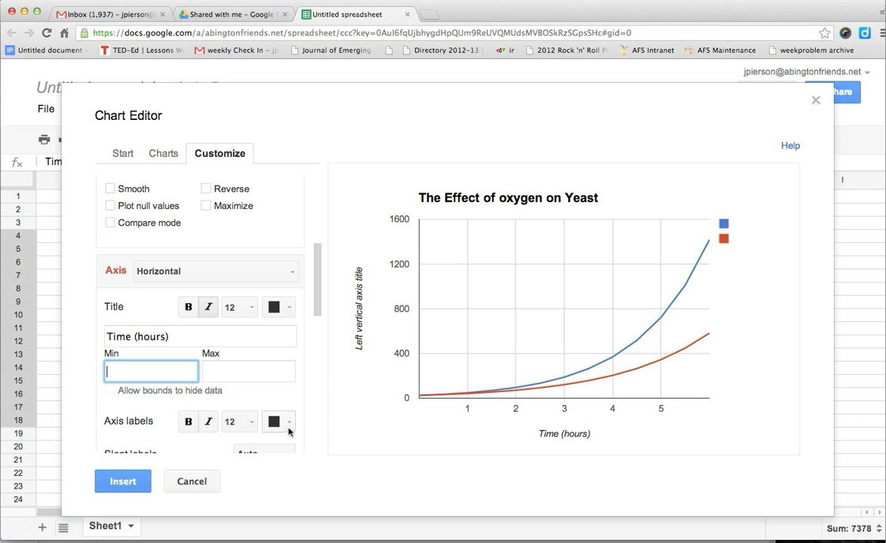
Switch the axis settings to the left vertical axis and set its title to "Population Size (cells / mL)"
scroll(289, 430, "down", 5)
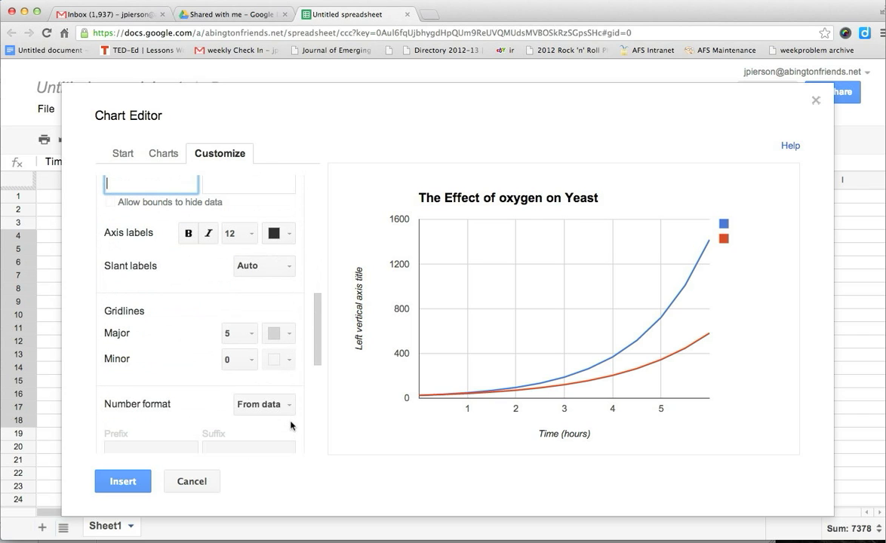
scroll(290, 426, "up", 3)
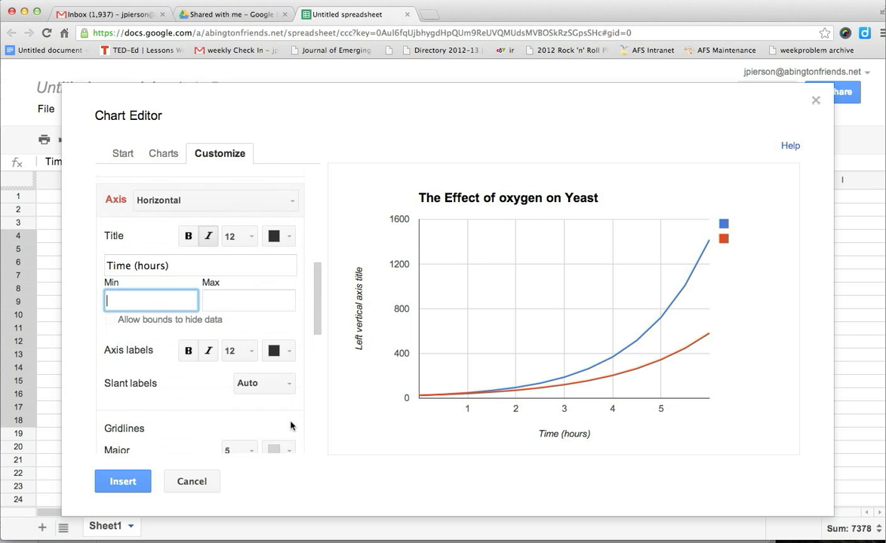
scroll(290, 426, "up", 1)
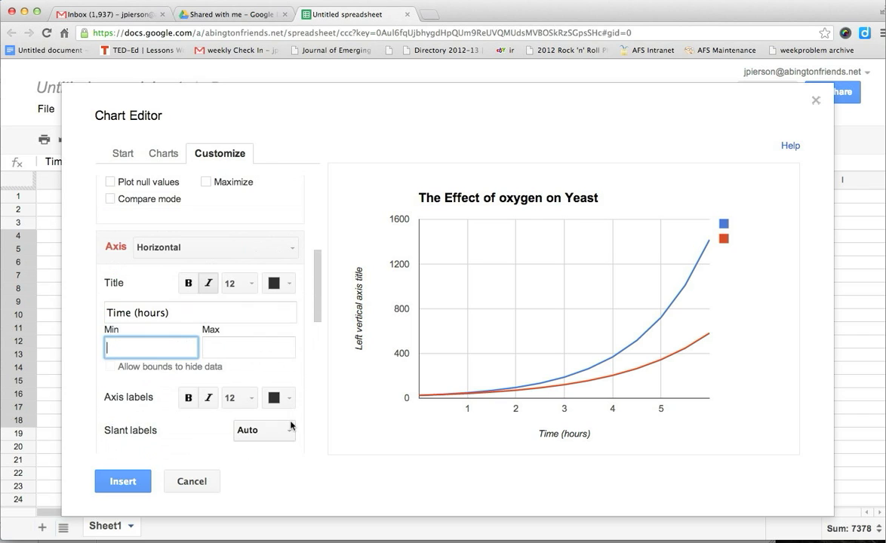
left_click(292, 251)
left_click(286, 294)
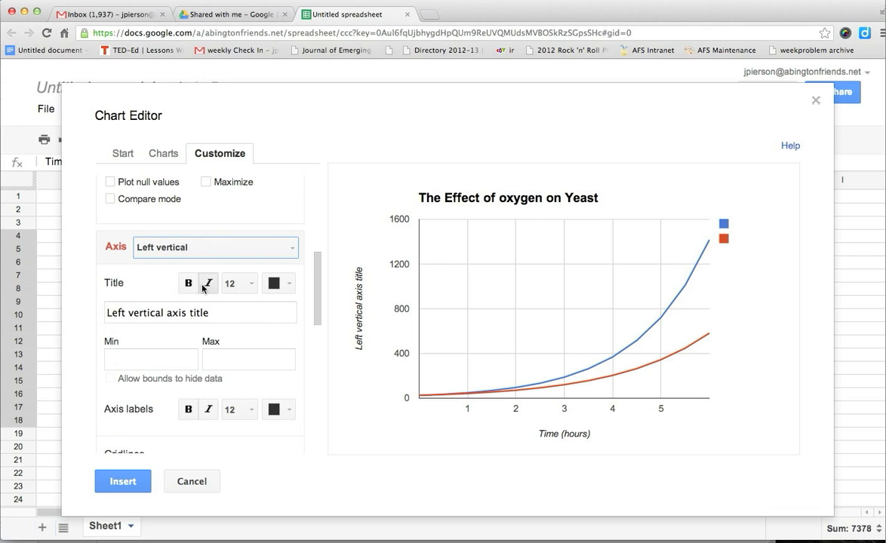
left_click(192, 312)
left_click_drag(192, 312, 108, 313)
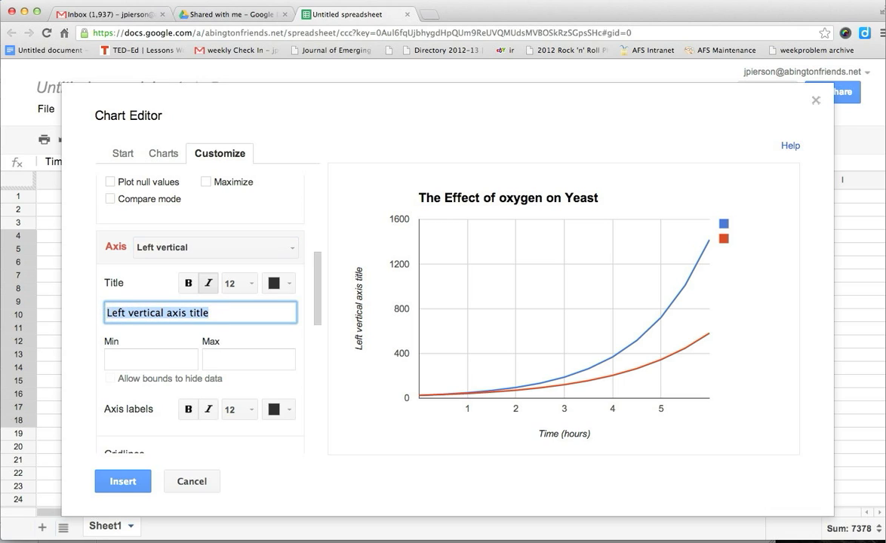
type("Populatio")
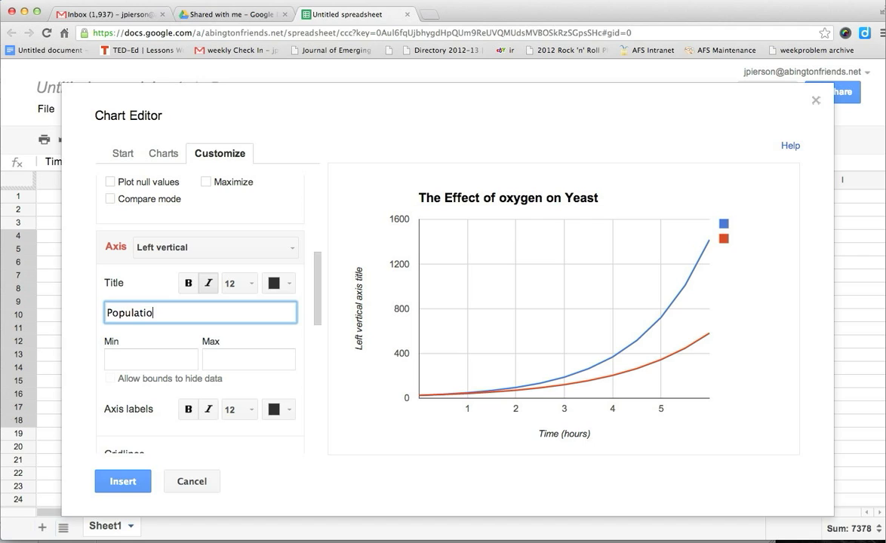
type("n Six")
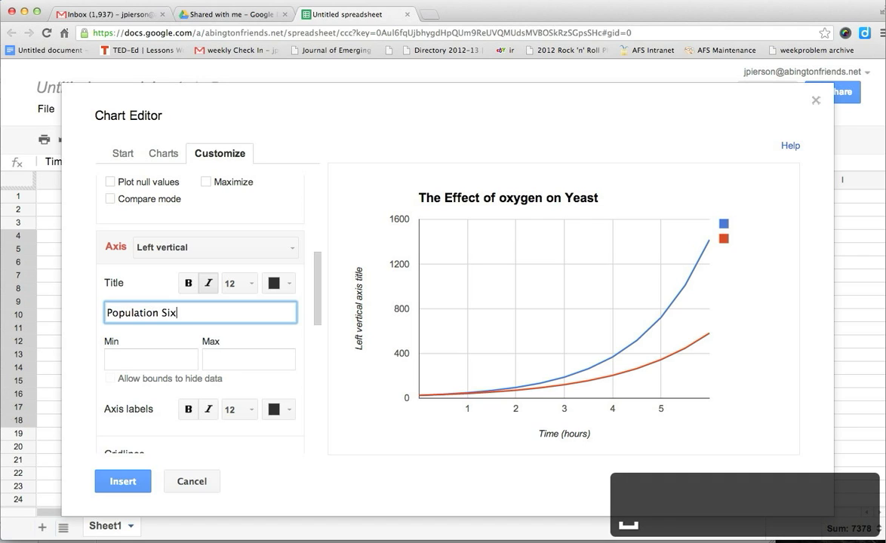
key("BackSpace")
type("ze ")
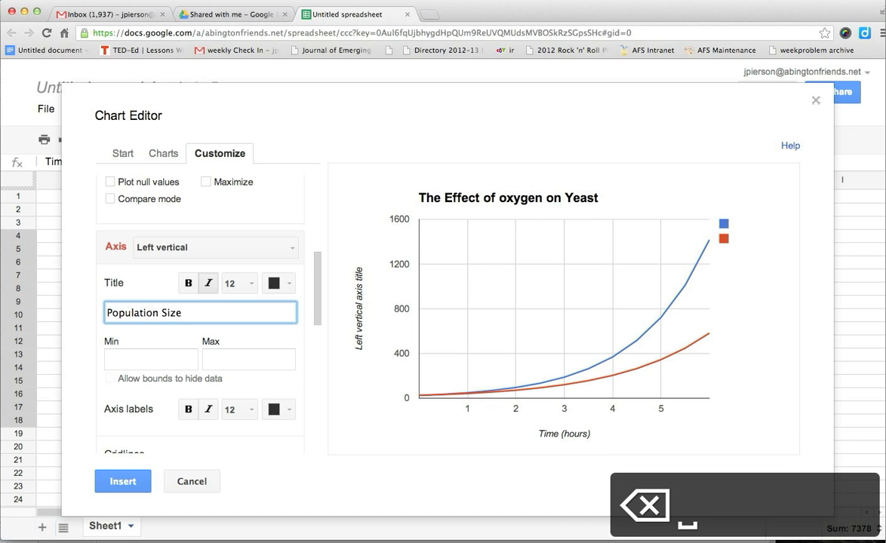
type("(cells / mL")
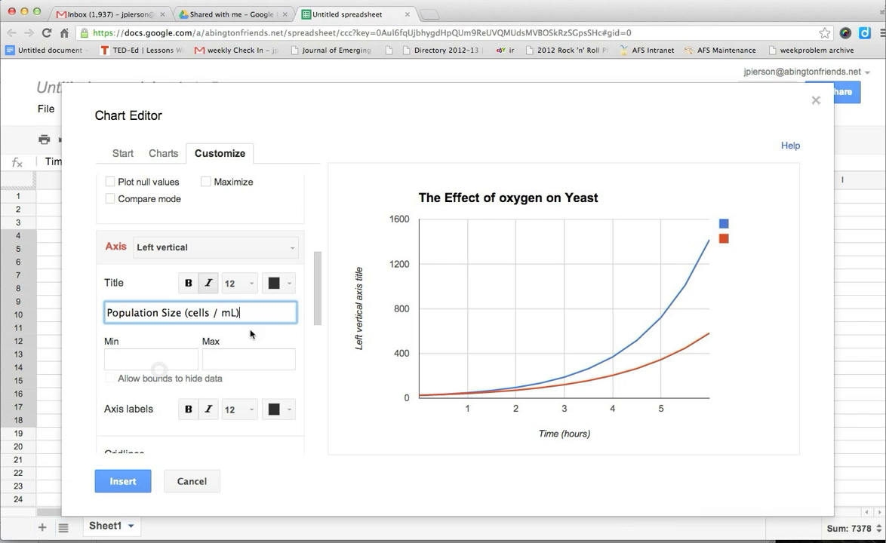
left_click(348, 357)
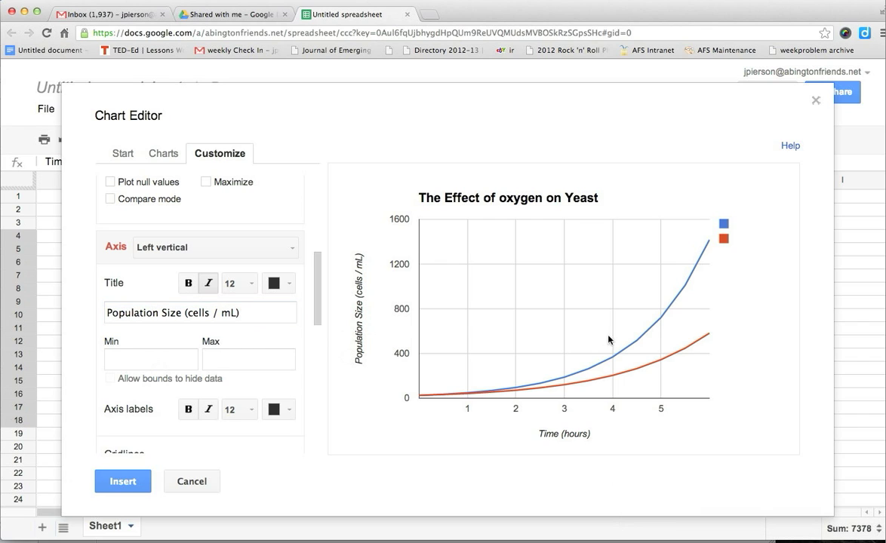